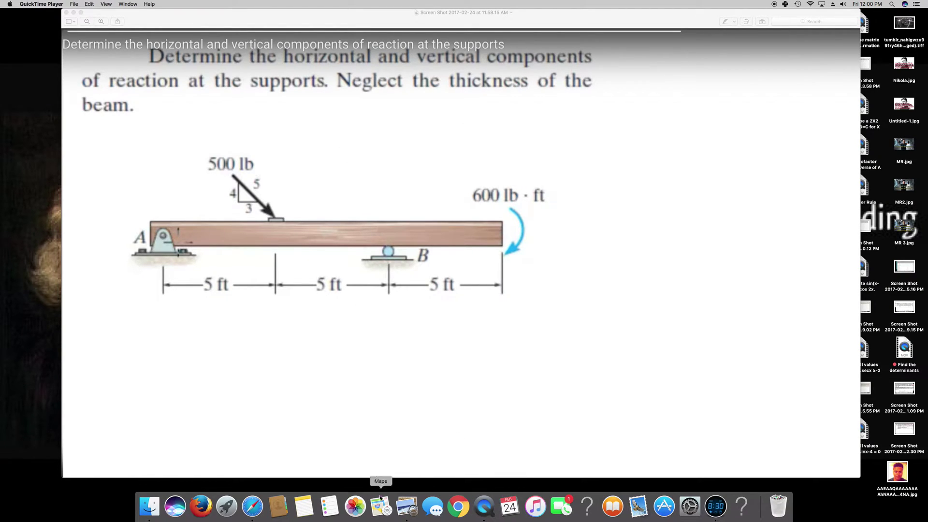
# Step: Open Launchpad's app grid over the beam reaction problem shown in Preview
pyautogui.click(226, 507)
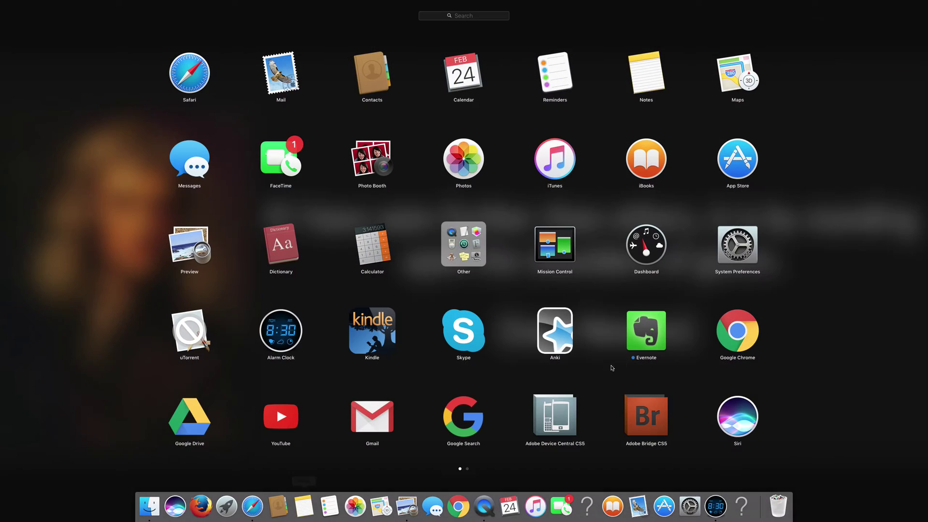
# Step: Launch SketchBook from the second Launchpad page
pyautogui.hscroll(3, 629, 353)
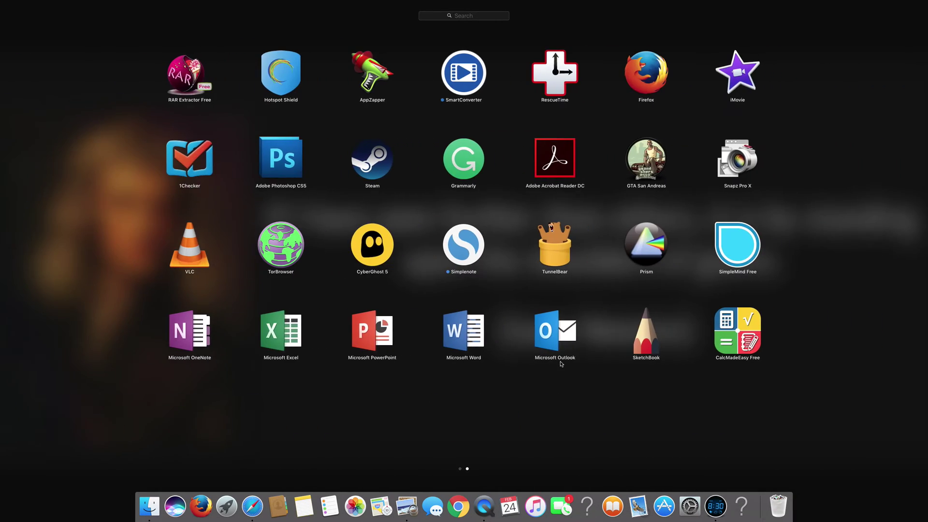
pyautogui.click(420, 93)
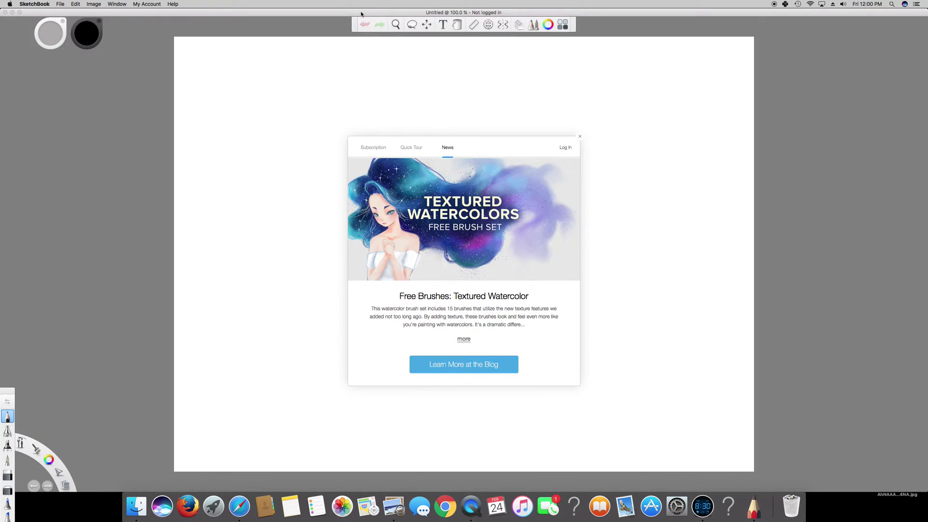
# Step: Un-zoom SketchBook, close its News dialog, and arrange it beside the Preview problem
pyautogui.doubleClick(361, 12)
pyautogui.click(580, 136)
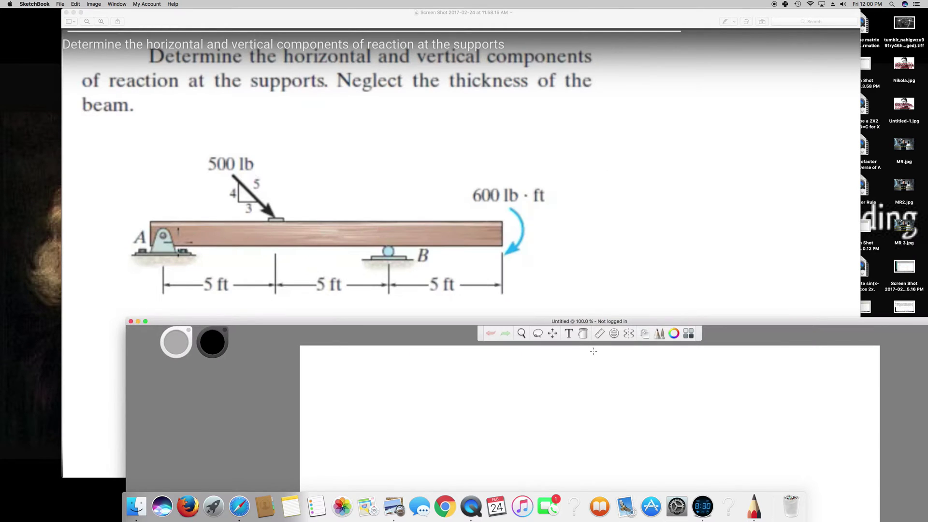
pyautogui.moveTo(600, 22); pyautogui.dragTo(424, 42)
pyautogui.click(758, 325)
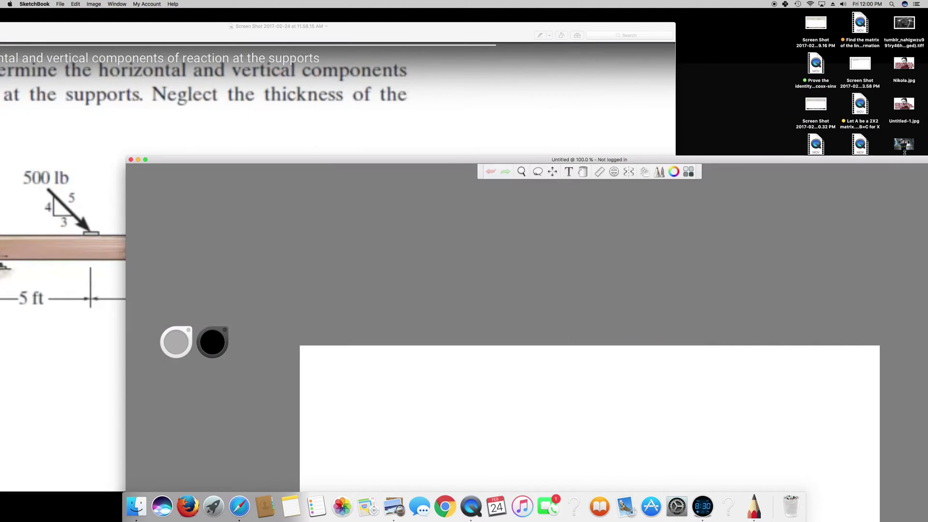
pyautogui.moveTo(461, 171)
pyautogui.mouseDown()
pyautogui.moveTo(456, 243)
pyautogui.moveTo(619, 50)
pyautogui.moveTo(677, 16)
pyautogui.mouseUp()
pyautogui.moveTo(265, 34); pyautogui.dragTo(294, 50)
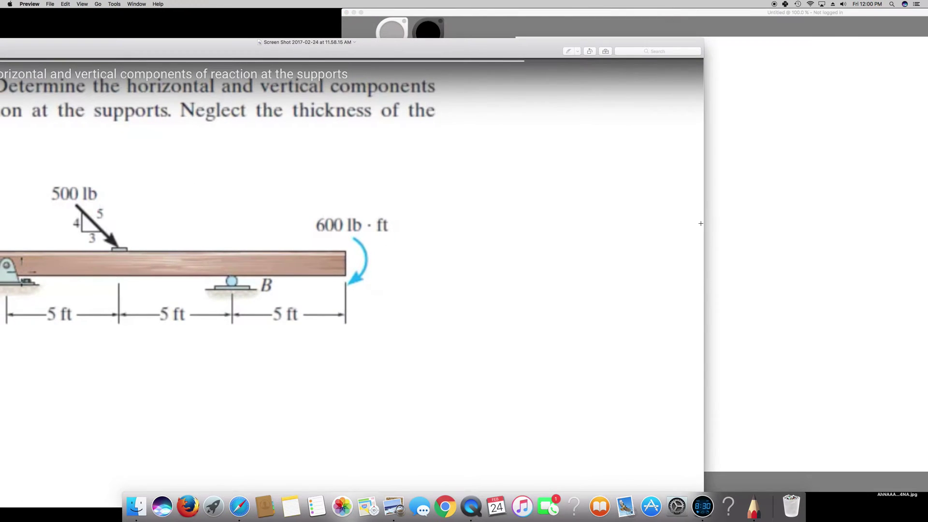
pyautogui.click(781, 226)
# Step: Draw a horizontal pencil line on the canvas for the beam
pyautogui.moveTo(554, 143); pyautogui.dragTo(651, 144)
pyautogui.click(260, 153)
pyautogui.click(764, 168)
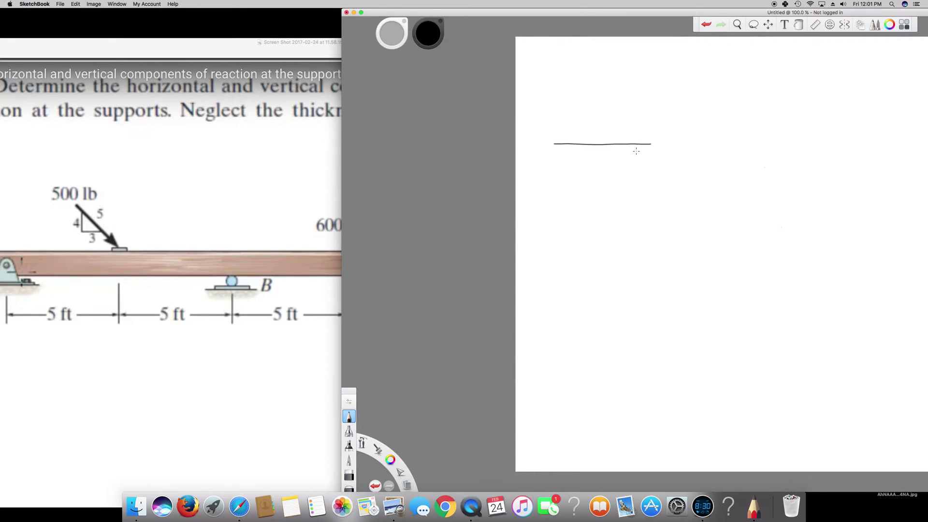
# Step: Sketch the 5ft dimension marks beneath the beam, undoing a stray stroke
pyautogui.click(332, 67)
pyautogui.click(783, 150)
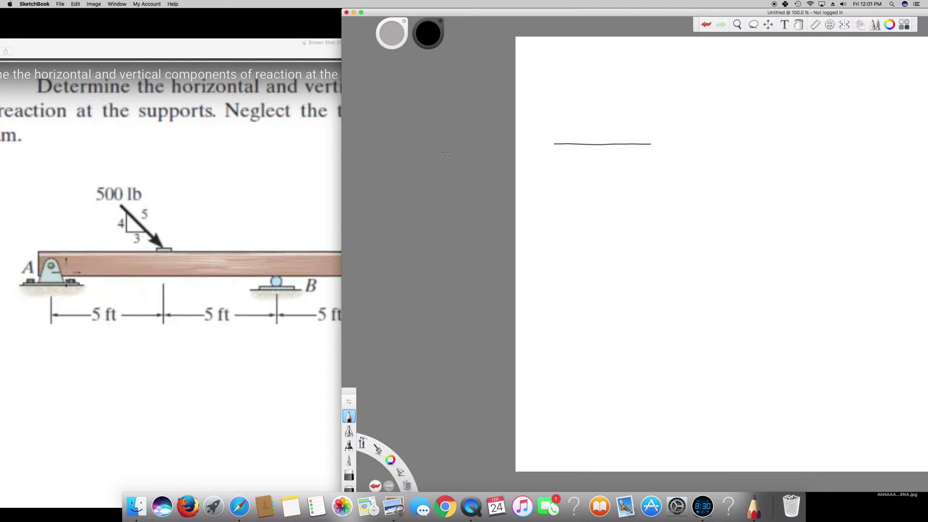
pyautogui.moveTo(558, 150); pyautogui.dragTo(595, 154)
pyautogui.press('super+z')
pyautogui.press('super+z')
pyautogui.moveTo(599, 150); pyautogui.dragTo(609, 156)
pyautogui.moveTo(604, 152)
pyautogui.mouseDown()
pyautogui.moveTo(643, 154)
pyautogui.moveTo(597, 152)
pyautogui.mouseUp()
pyautogui.moveTo(593, 150); pyautogui.dragTo(649, 152)
# Step: Close the dimension line, label support A, and draw the slanted 4–5 force arrow
pyautogui.moveTo(646, 150); pyautogui.dragTo(646, 156)
pyautogui.moveTo(547, 148); pyautogui.dragTo(556, 143)
pyautogui.moveTo(580, 130)
pyautogui.mouseDown()
pyautogui.moveTo(589, 143)
pyautogui.moveTo(574, 119)
pyautogui.moveTo(580, 140)
pyautogui.moveTo(588, 123)
pyautogui.mouseUp()
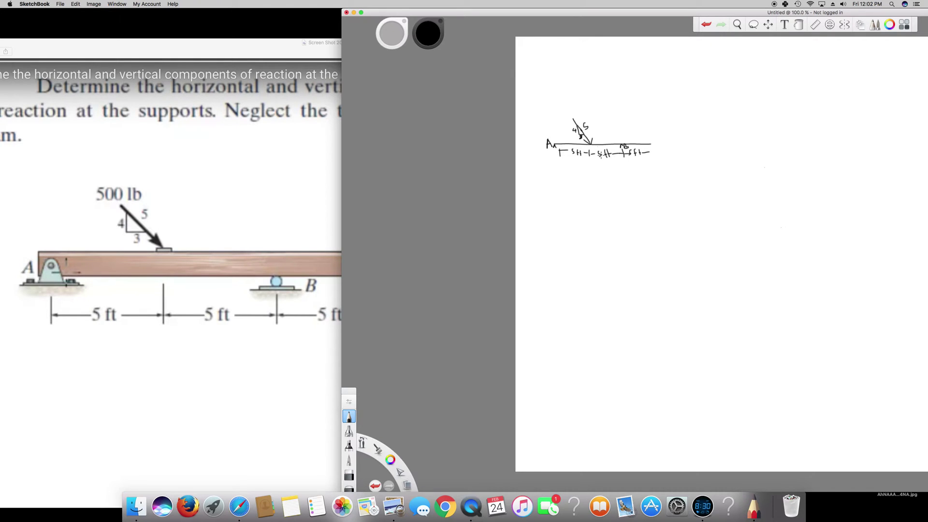
# Step: Draw the 600 lb moment arc at the beam's right end
pyautogui.moveTo(491, 19)
pyautogui.mouseDown()
pyautogui.moveTo(609, 22)
pyautogui.moveTo(562, 21)
pyautogui.moveTo(575, 21)
pyautogui.mouseUp()
pyautogui.moveTo(741, 118)
pyautogui.mouseDown()
pyautogui.moveTo(744, 147)
pyautogui.moveTo(753, 145)
pyautogui.moveTo(753, 116)
pyautogui.moveTo(774, 119)
pyautogui.moveTo(777, 104)
pyautogui.moveTo(786, 120)
pyautogui.mouseUp()
pyautogui.moveTo(683, 17)
pyautogui.mouseDown()
pyautogui.moveTo(804, 38)
pyautogui.moveTo(736, 65)
pyautogui.moveTo(659, 53)
pyautogui.moveTo(569, 56)
pyautogui.mouseUp()
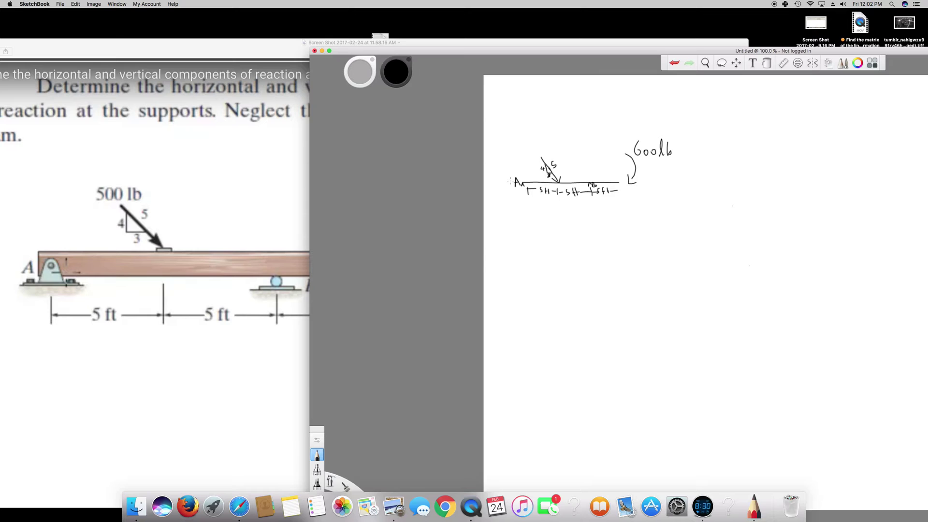
# Step: Draw the horizontal Fx reaction at A, write 500lb above the force arrow, and bring Preview forward
pyautogui.moveTo(510, 184)
pyautogui.mouseDown()
pyautogui.moveTo(499, 183)
pyautogui.moveTo(509, 175)
pyautogui.mouseUp()
pyautogui.moveTo(535, 143); pyautogui.dragTo(561, 144)
pyautogui.moveTo(380, 47)
pyautogui.mouseDown()
pyautogui.moveTo(444, 78)
pyautogui.moveTo(515, 140)
pyautogui.mouseUp()
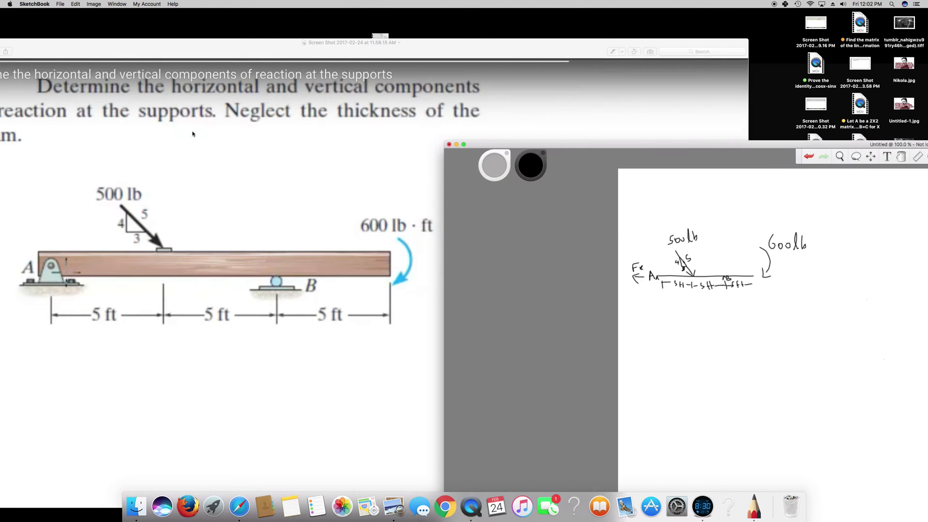
pyautogui.moveTo(35, 61); pyautogui.dragTo(106, 62)
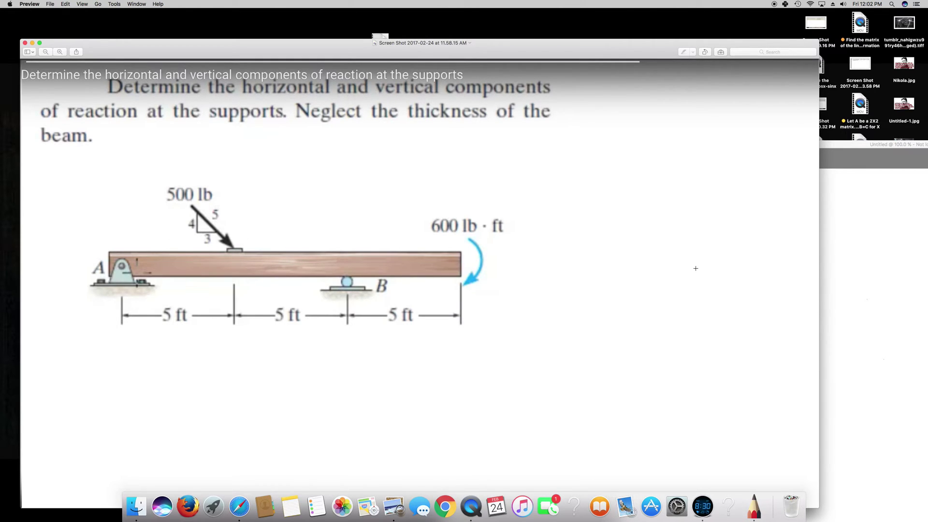
# Step: Draw an upward reaction arrow beneath support A, then maximise the SketchBook window
pyautogui.click(894, 275)
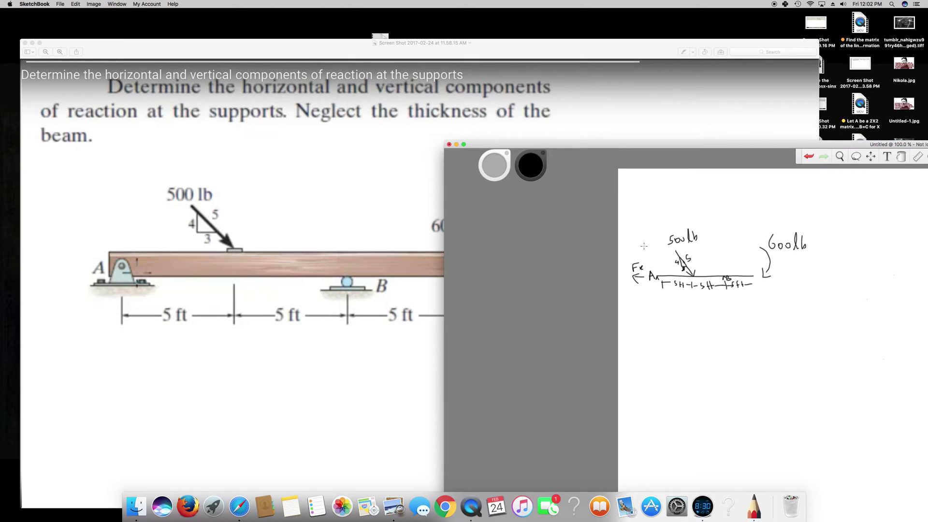
pyautogui.moveTo(655, 283)
pyautogui.mouseDown()
pyautogui.moveTo(655, 300)
pyautogui.moveTo(655, 283)
pyautogui.moveTo(658, 290)
pyautogui.mouseUp()
pyautogui.doubleClick(600, 144)
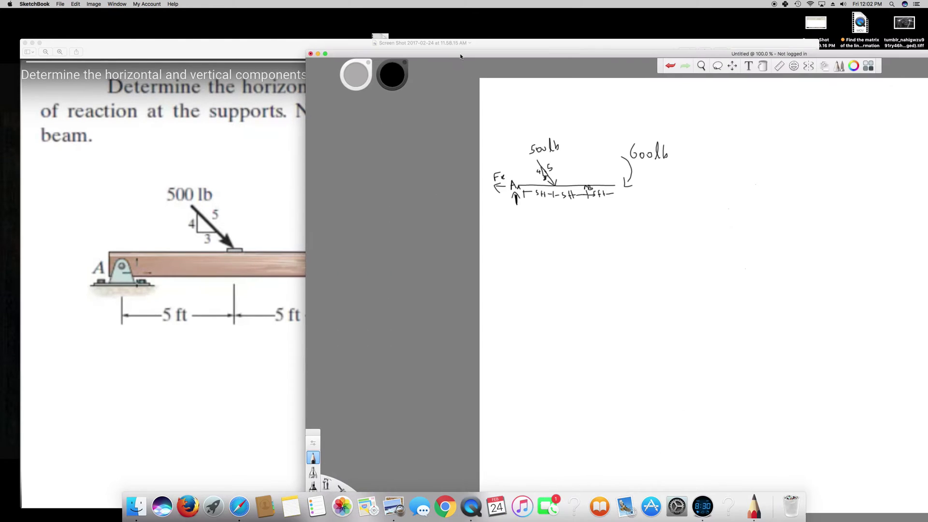
# Step: Erase the Fx label and write Ax and Ay at support A
pyautogui.click(268, 475)
pyautogui.moveTo(453, 131); pyautogui.dragTo(451, 137)
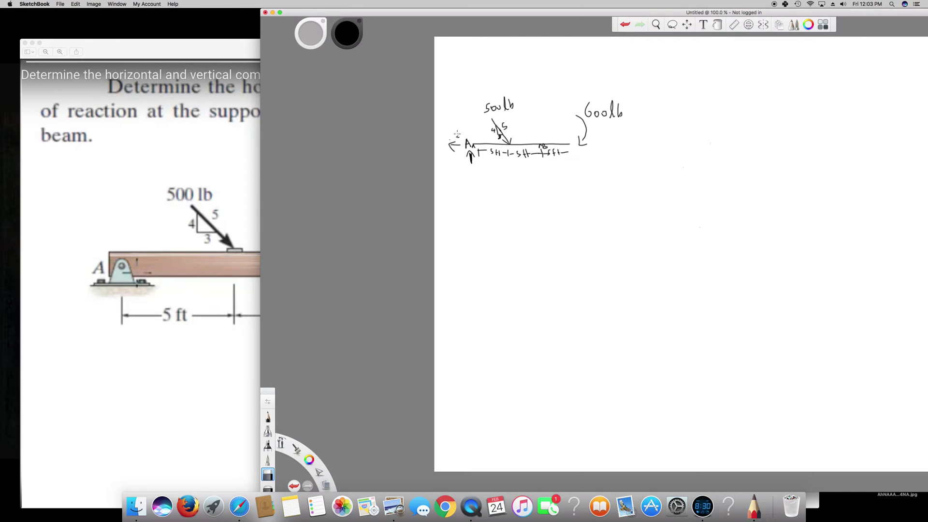
pyautogui.press('e')
pyautogui.moveTo(447, 138)
pyautogui.mouseDown()
pyautogui.moveTo(450, 130)
pyautogui.moveTo(455, 137)
pyautogui.mouseUp()
pyautogui.moveTo(467, 176)
pyautogui.mouseDown()
pyautogui.moveTo(470, 167)
pyautogui.moveTo(473, 175)
pyautogui.mouseUp()
pyautogui.moveTo(468, 172); pyautogui.dragTo(480, 175)
pyautogui.moveTo(483, 170); pyautogui.dragTo(481, 190)
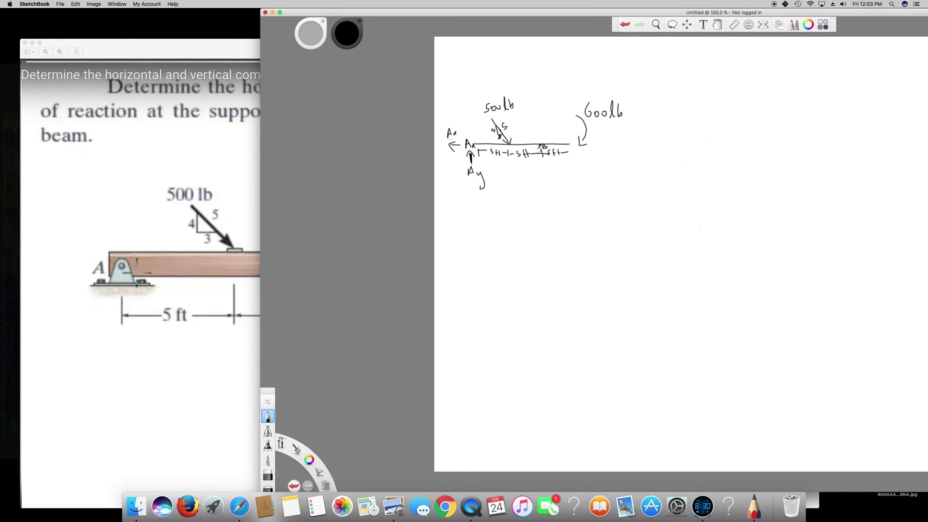
# Step: Draw the vertical By reaction arrow at support B and label it, then rearrange the windows
pyautogui.moveTo(541, 145)
pyautogui.mouseDown()
pyautogui.moveTo(540, 175)
pyautogui.moveTo(541, 144)
pyautogui.mouseUp()
pyautogui.moveTo(542, 144)
pyautogui.mouseDown()
pyautogui.moveTo(547, 192)
pyautogui.moveTo(557, 189)
pyautogui.mouseUp()
pyautogui.moveTo(560, 184); pyautogui.dragTo(558, 200)
pyautogui.moveTo(454, 17); pyautogui.dragTo(595, 68)
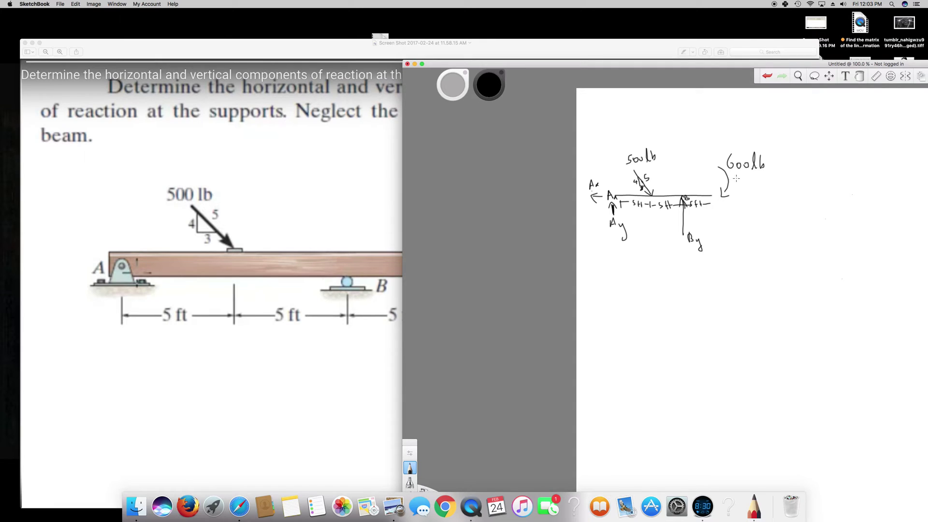
pyautogui.moveTo(709, 65)
pyautogui.mouseDown()
pyautogui.moveTo(651, 65)
pyautogui.moveTo(665, 42)
pyautogui.mouseUp()
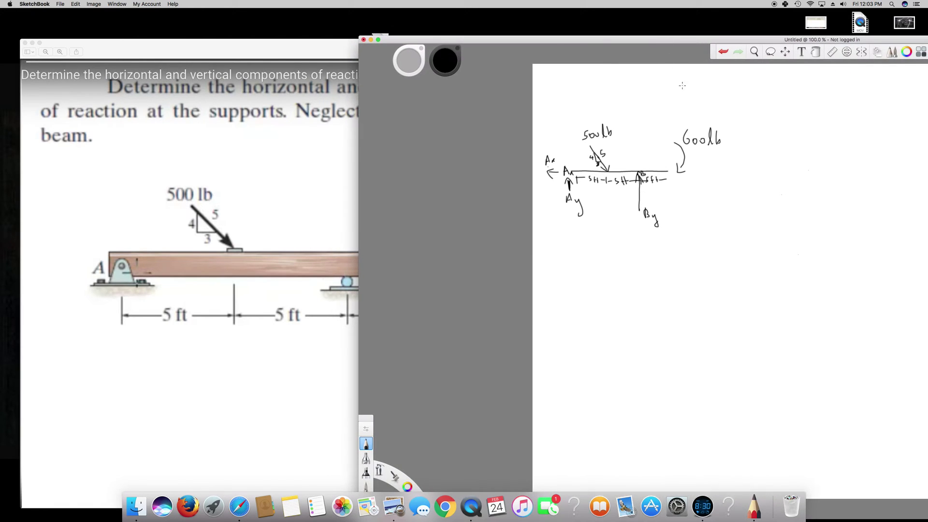
pyautogui.moveTo(544, 33)
pyautogui.mouseDown()
pyautogui.moveTo(662, 23)
pyautogui.moveTo(645, 28)
pyautogui.mouseUp()
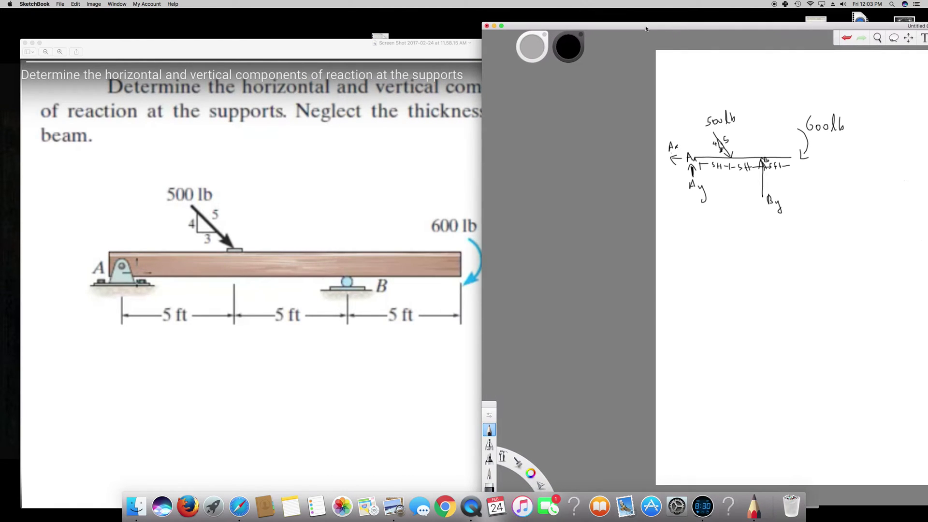
pyautogui.moveTo(463, 55); pyautogui.dragTo(407, 59)
pyautogui.moveTo(779, 29); pyautogui.dragTo(655, 51)
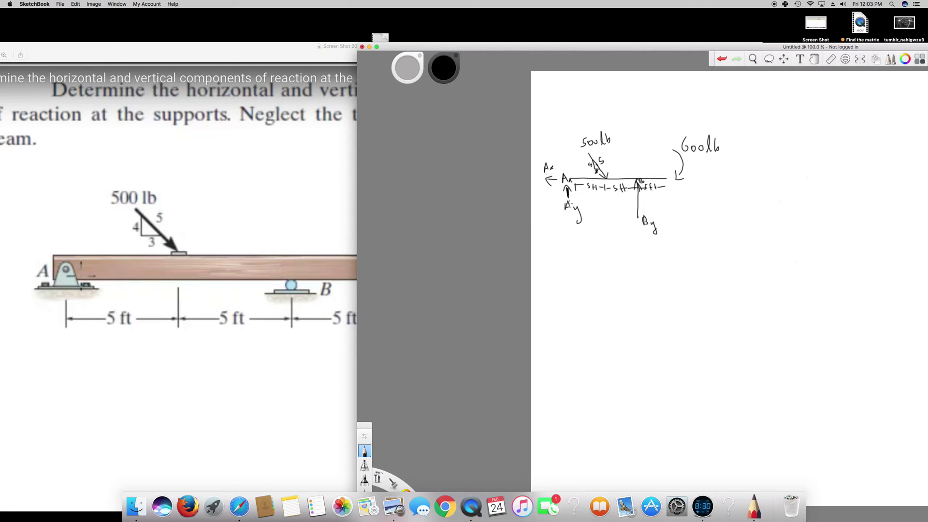
# Step: Write ΣMoA = 0 below the diagram, with a clockwise sign arc and a trailing equals sign
pyautogui.moveTo(571, 254)
pyautogui.mouseDown()
pyautogui.moveTo(564, 269)
pyautogui.moveTo(588, 257)
pyautogui.moveTo(605, 270)
pyautogui.moveTo(627, 258)
pyautogui.mouseUp()
pyautogui.moveTo(568, 48)
pyautogui.mouseDown()
pyautogui.moveTo(695, 70)
pyautogui.moveTo(590, 63)
pyautogui.mouseUp()
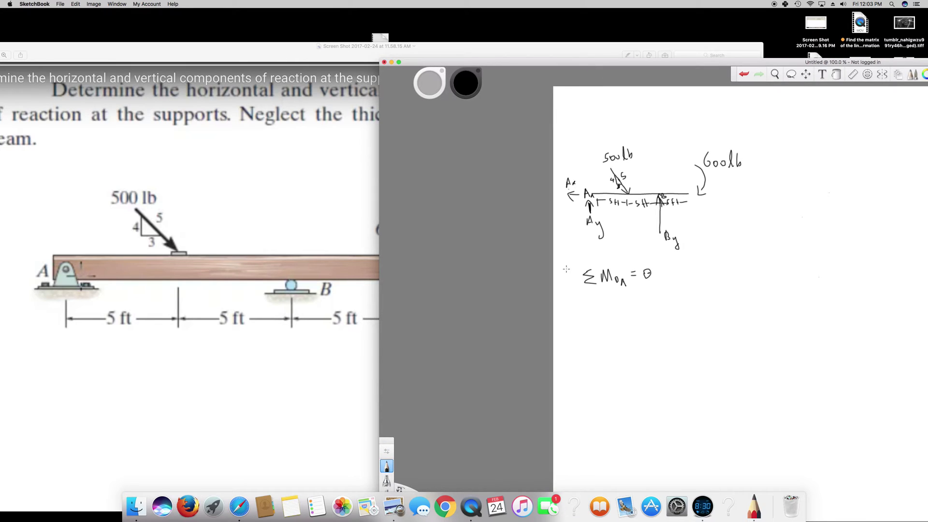
pyautogui.moveTo(567, 271); pyautogui.dragTo(574, 287)
pyautogui.moveTo(662, 272); pyautogui.dragTo(671, 276)
# Step: Bring Preview's beam problem with the 500 lb force and 600 lb·ft moment in front
pyautogui.click(217, 230)
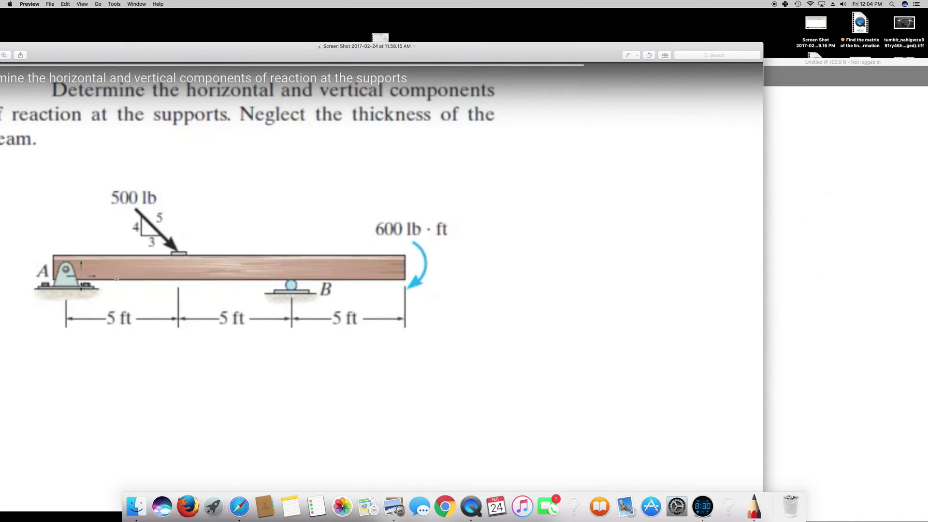